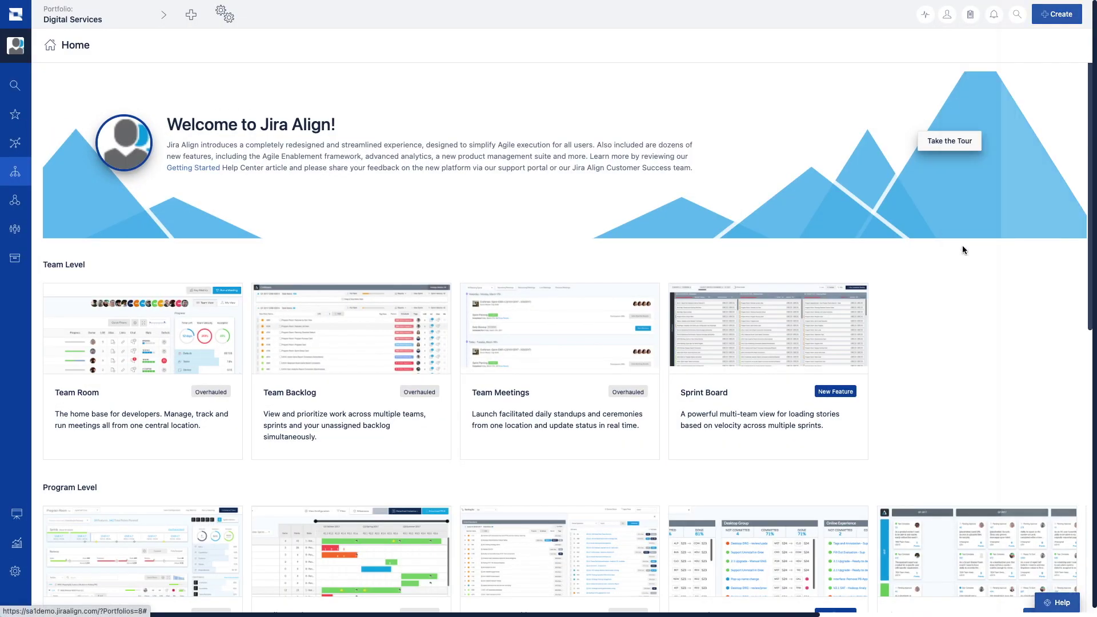
# Create a Portfolio-tier objective named and described 'Improve IT Ops Productivity'
pyautogui.click(766, 151)
pyautogui.click(760, 272)
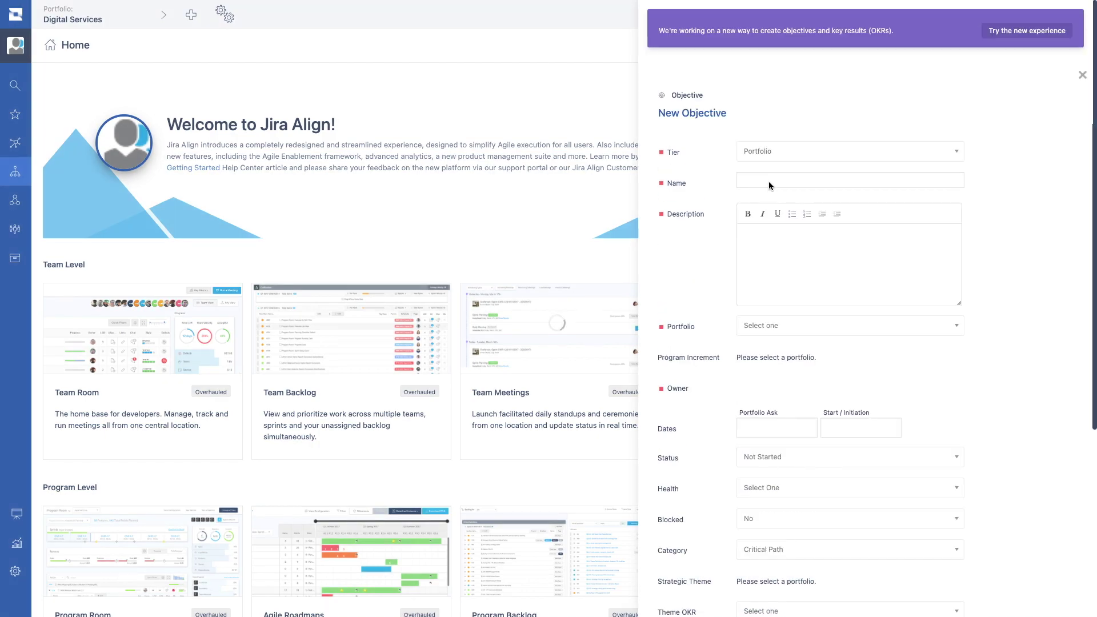
pyautogui.click(771, 178)
pyautogui.write('Improve IT Ops Product')
pyautogui.press('Down')
pyautogui.press('Tab')
pyautogui.write('Improve IT Ops Productivity')
# Assign the objective to the Digital Services portfolio and program increment PI-5
pyautogui.click(758, 324)
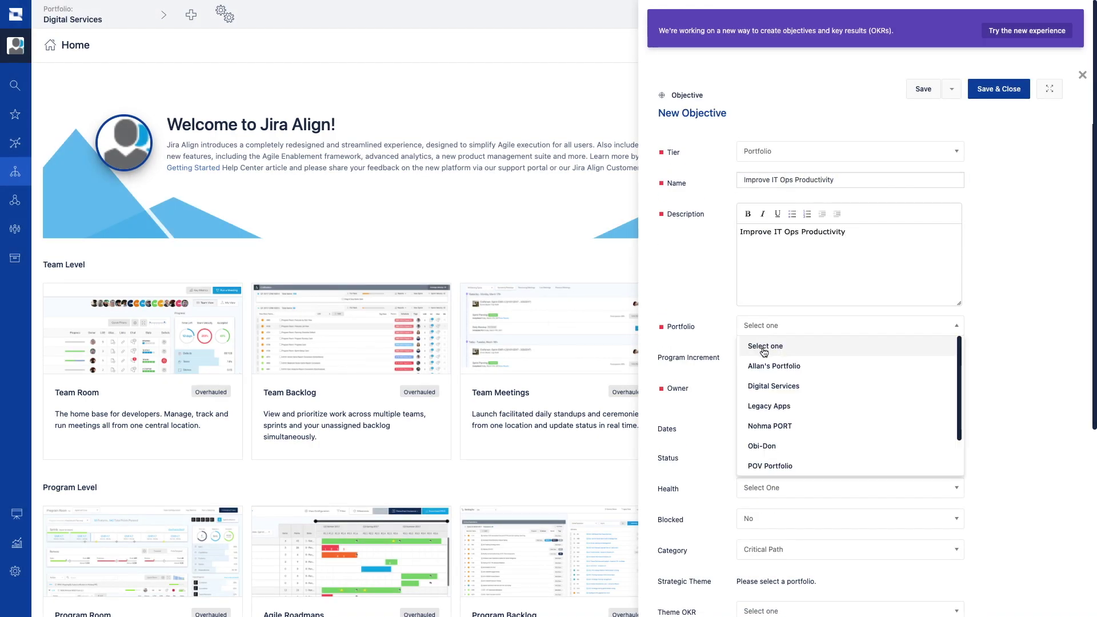
pyautogui.click(766, 384)
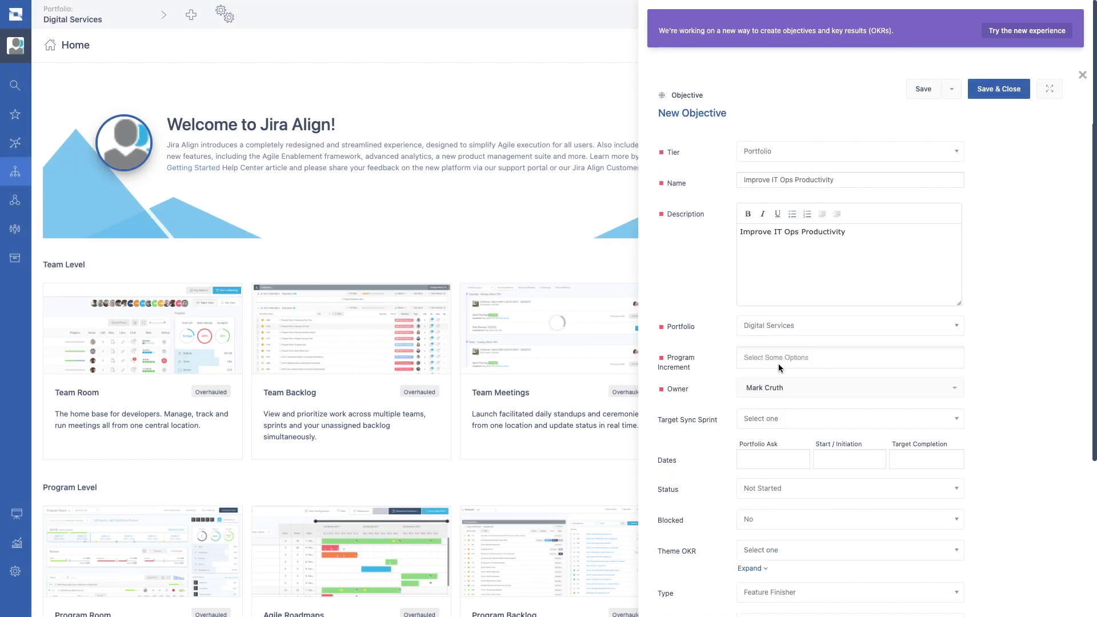
pyautogui.click(779, 359)
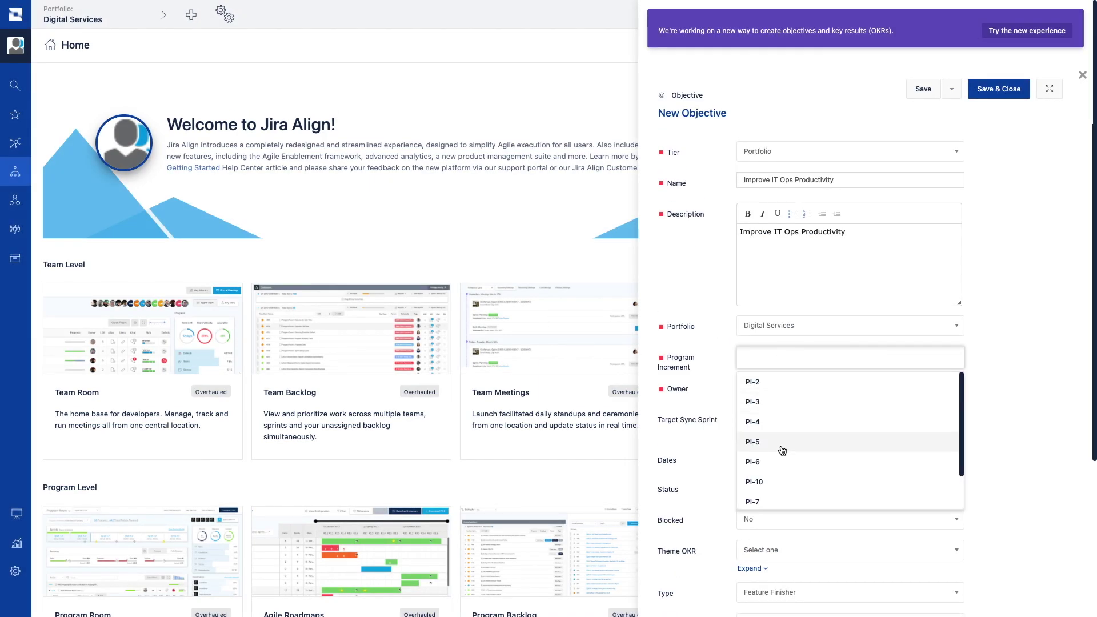
pyautogui.click(778, 448)
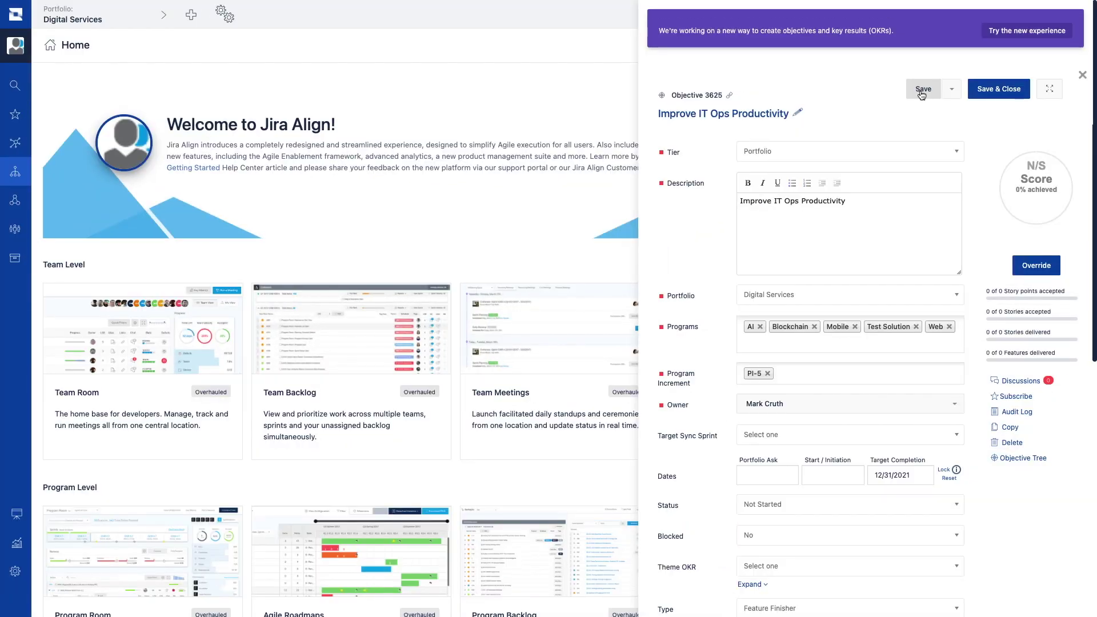
# Add key result 'Improve BOH efficiency by 20%' measured in %, target 20, baseline 0
pyautogui.scroll(-10, 904, 183)
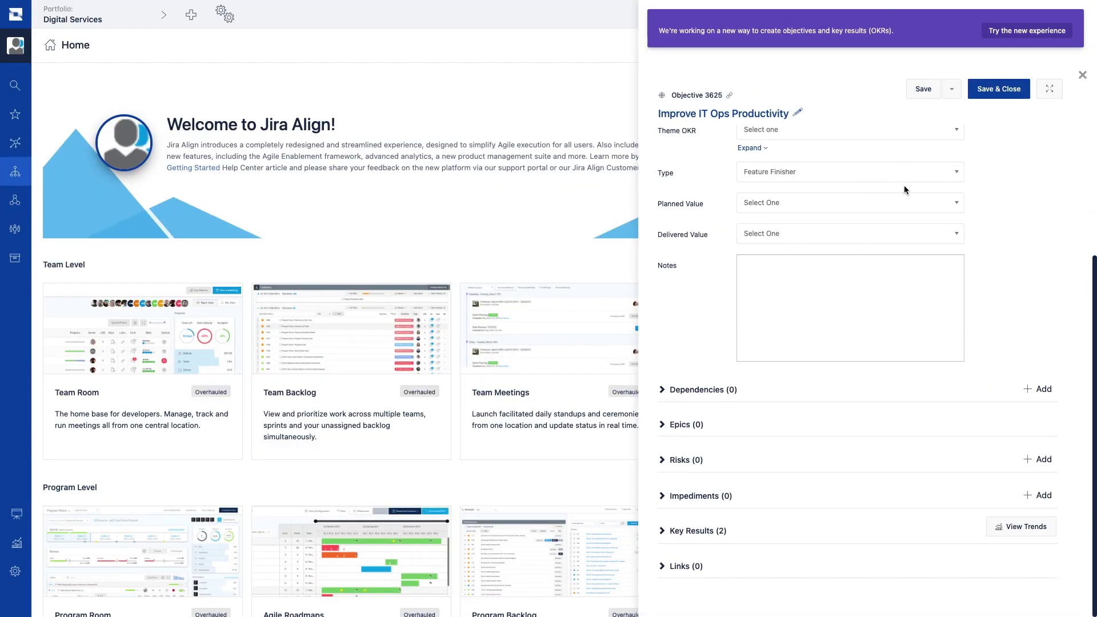
pyautogui.click(661, 531)
pyautogui.scroll(-3, 666, 529)
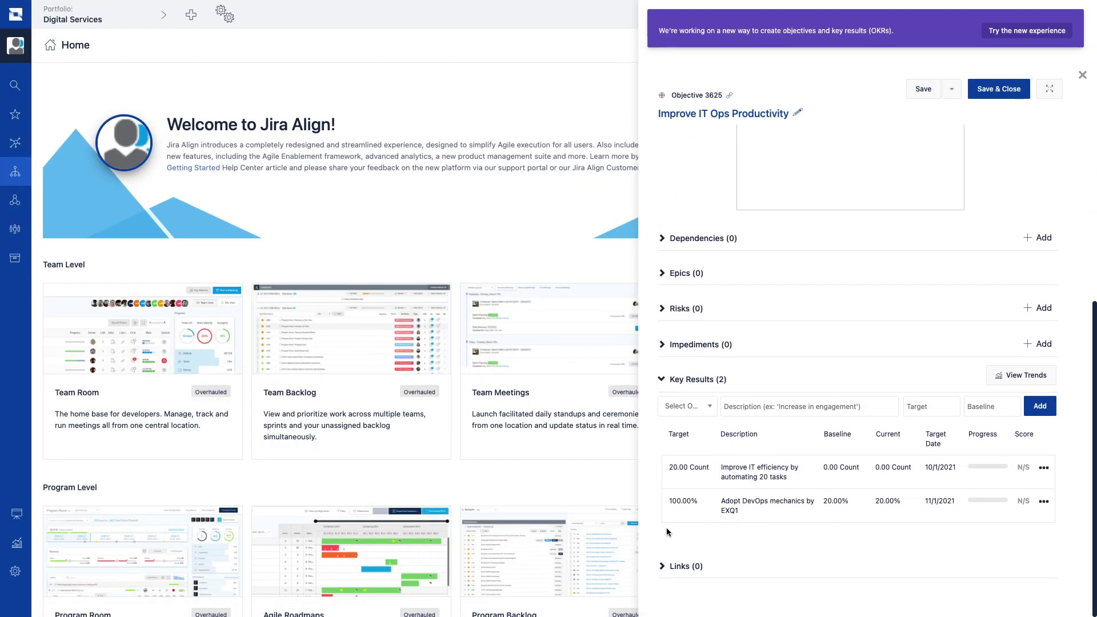
pyautogui.click(685, 408)
pyautogui.click(673, 447)
pyautogui.click(751, 406)
pyautogui.write('Improve BOH efficiency by 20%')
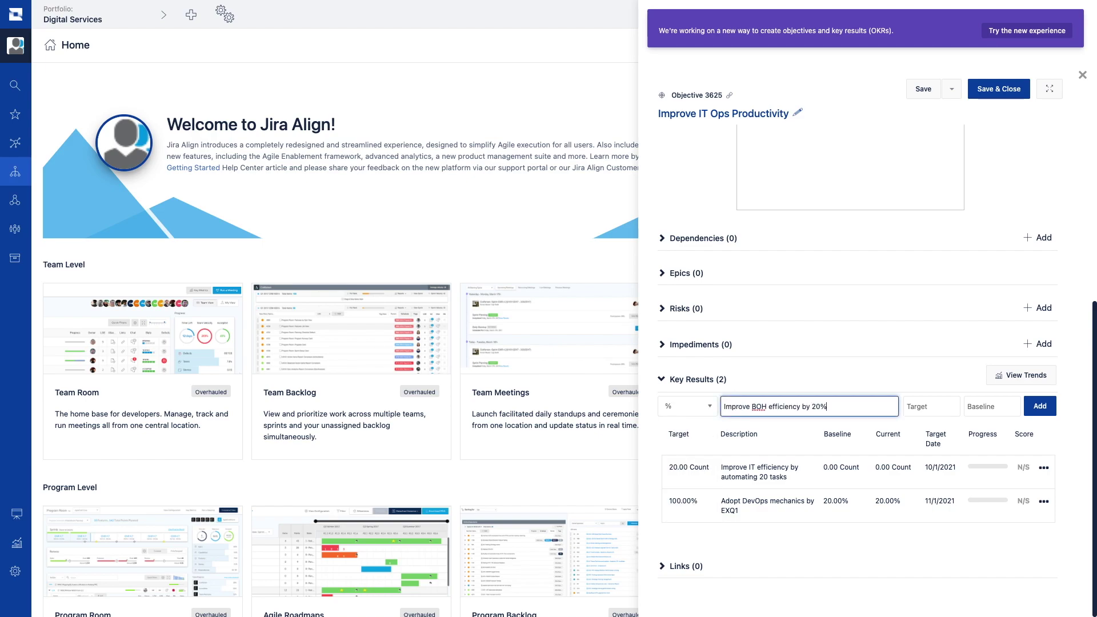
pyautogui.click(930, 406)
pyautogui.write('20')
pyautogui.click(983, 406)
pyautogui.write('0')
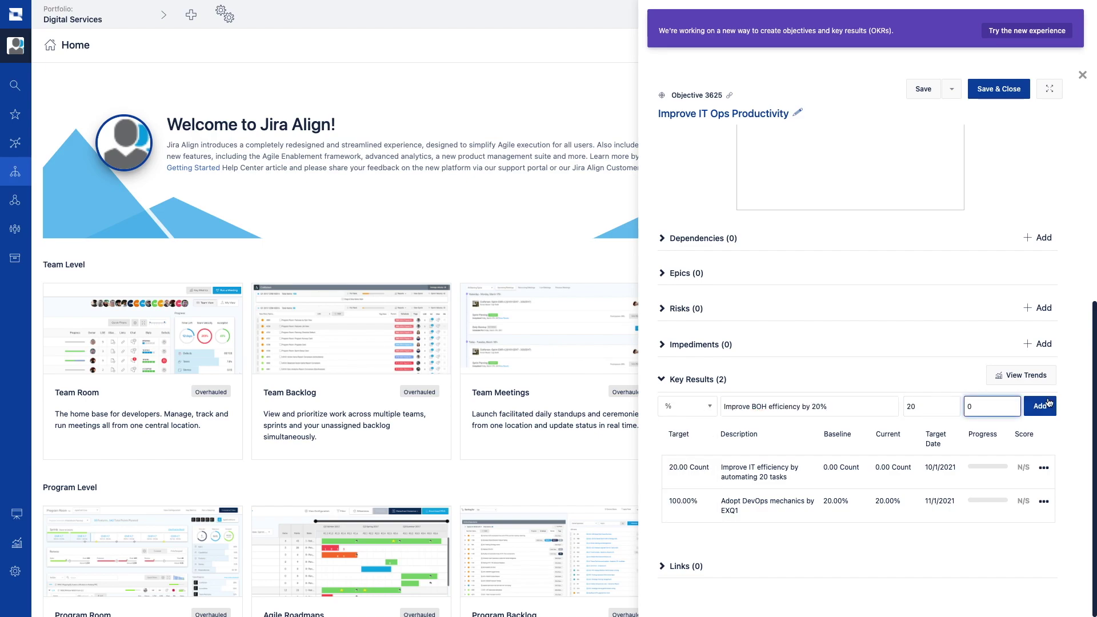
pyautogui.click(1037, 406)
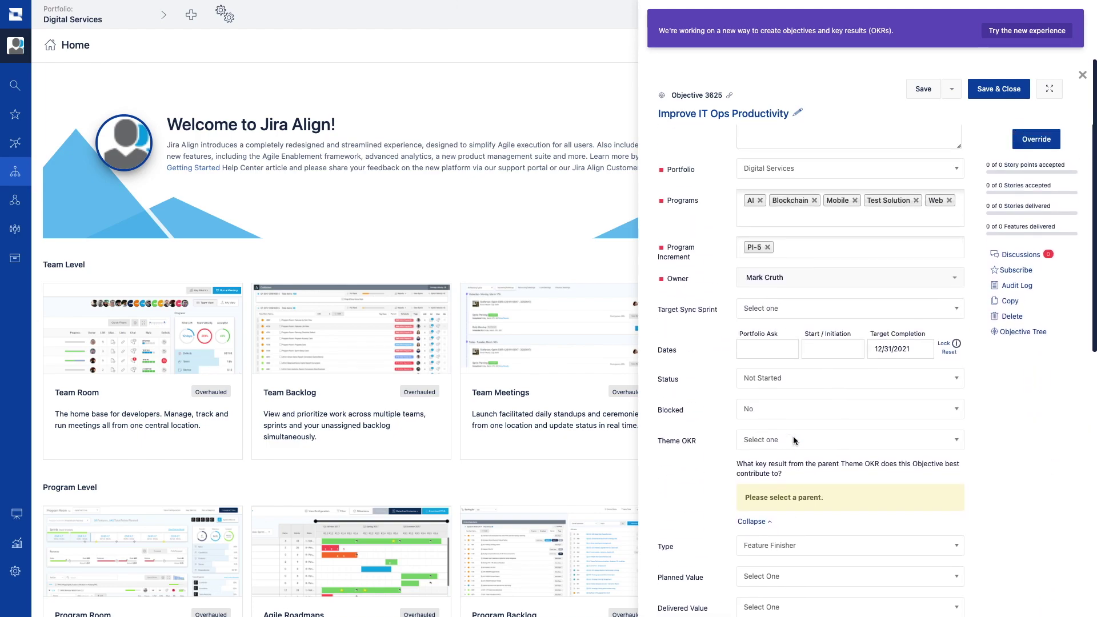
# Set parent Theme OKR 'Capitalize on Emerging Technology Trends' contributing to 'Increase in Self Service Transactions', then save and close
pyautogui.click(799, 445)
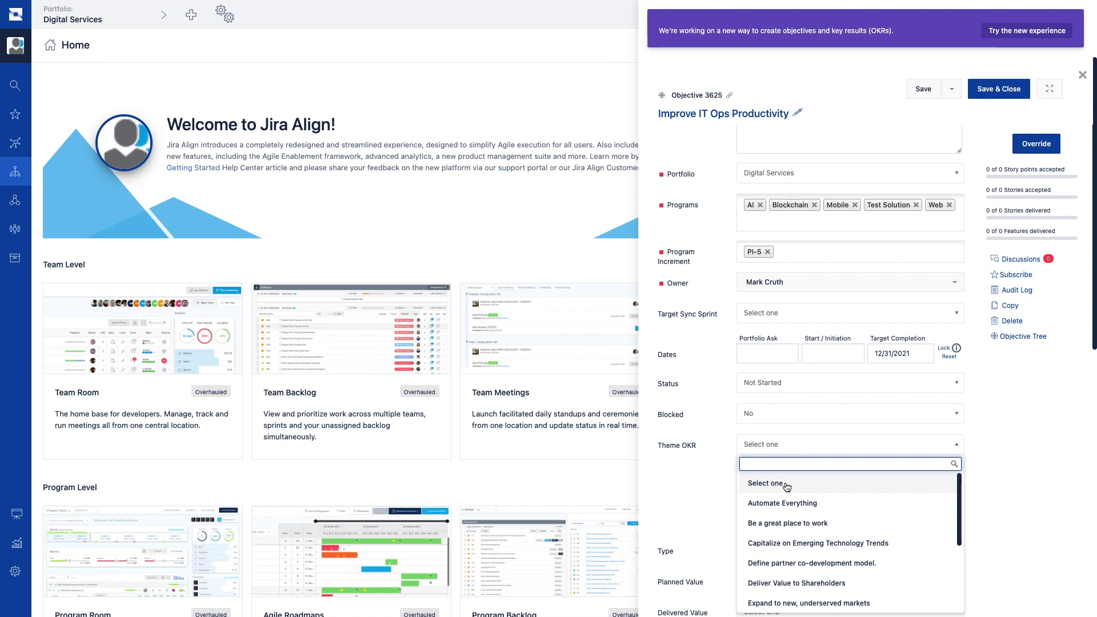
pyautogui.click(777, 544)
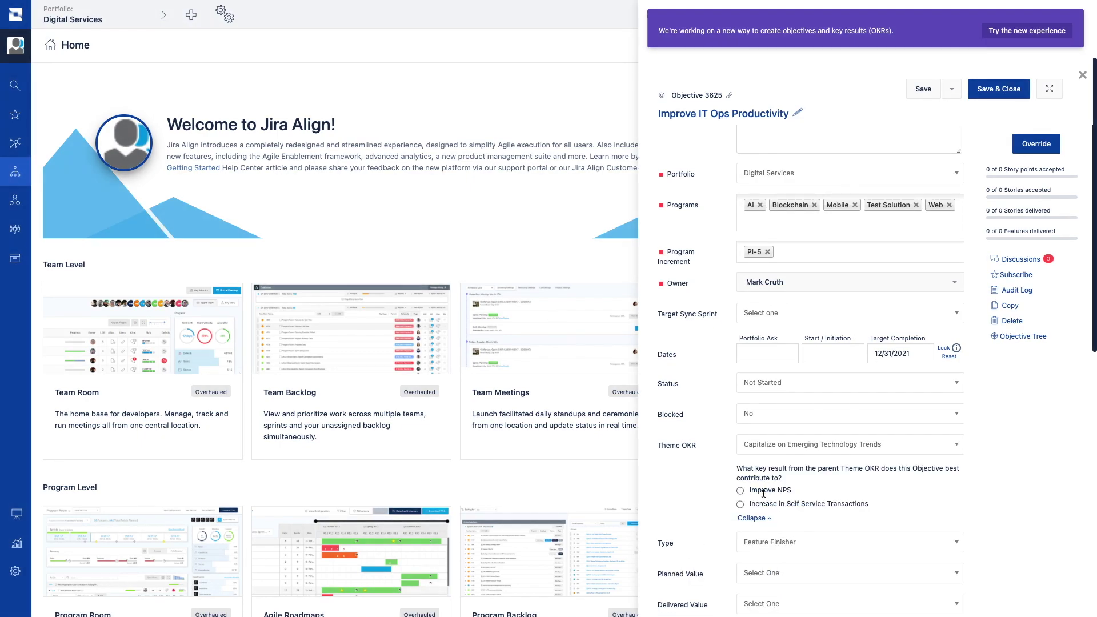
pyautogui.click(740, 504)
pyautogui.click(1009, 88)
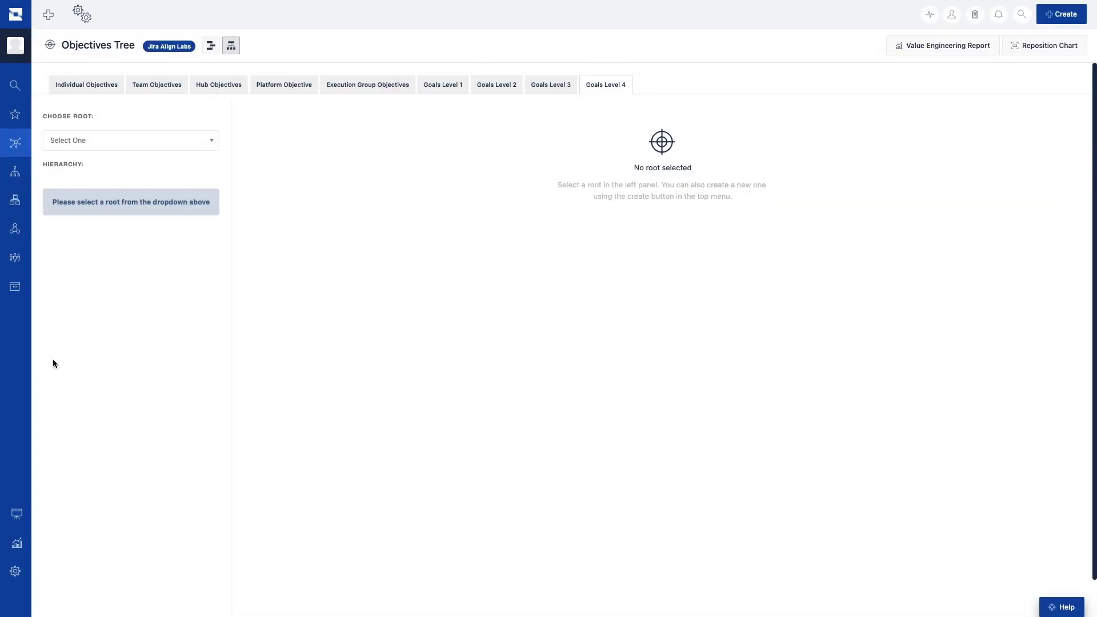
# Root the Goals Level 4 objectives tree at Long-Term Goal 2025 and view it as a table
pyautogui.click(115, 141)
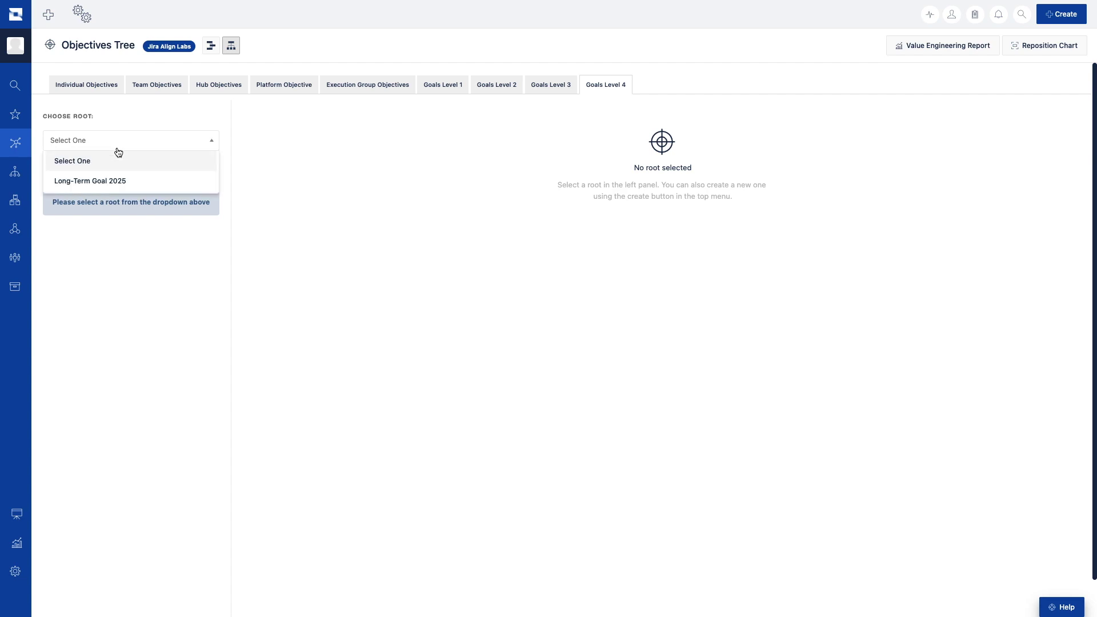
pyautogui.click(84, 183)
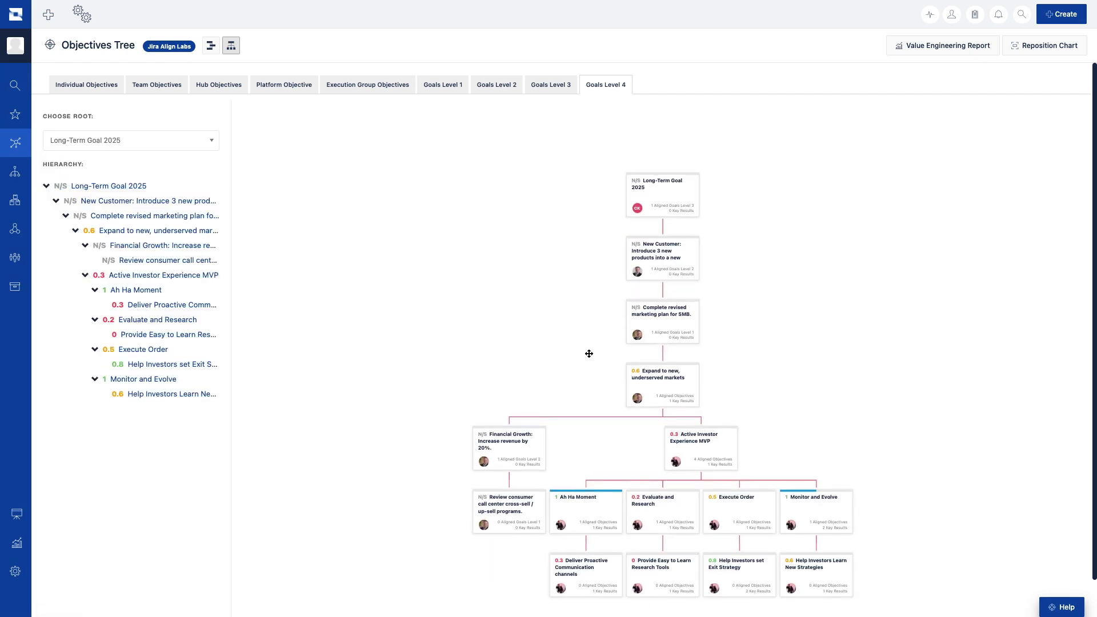
pyautogui.scroll(5, 656, 311)
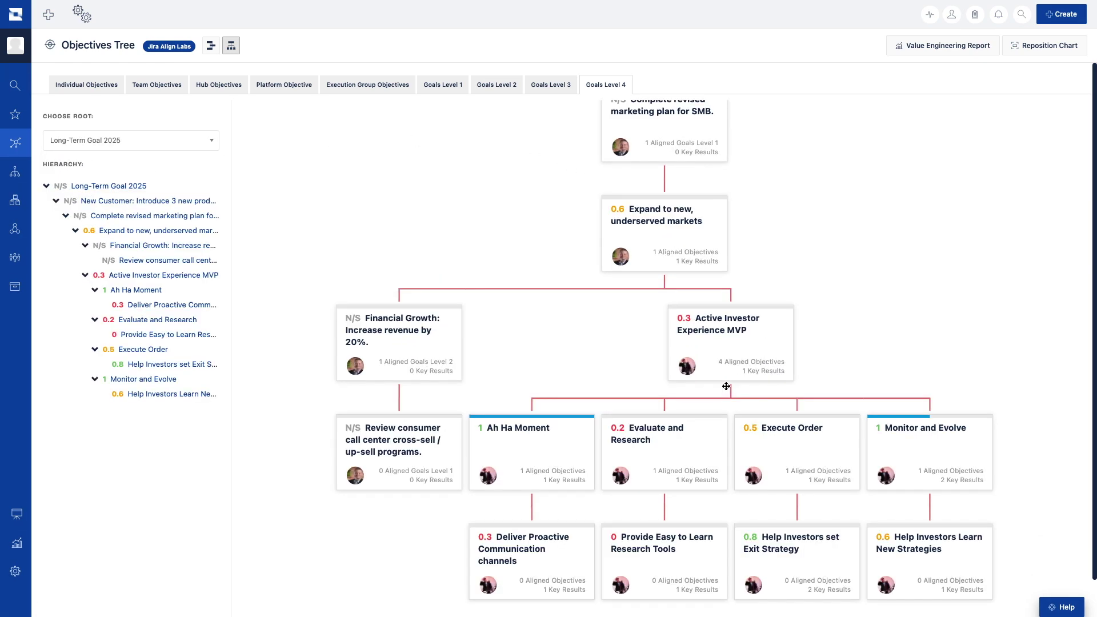
pyautogui.moveTo(557, 293); pyautogui.dragTo(548, 257)
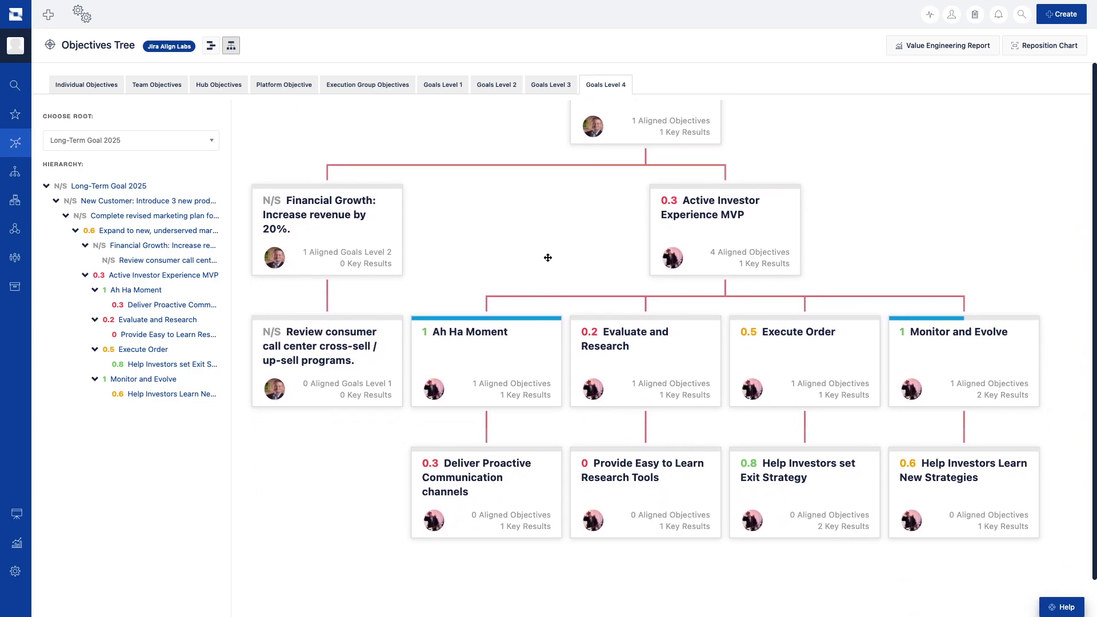
pyautogui.click(210, 45)
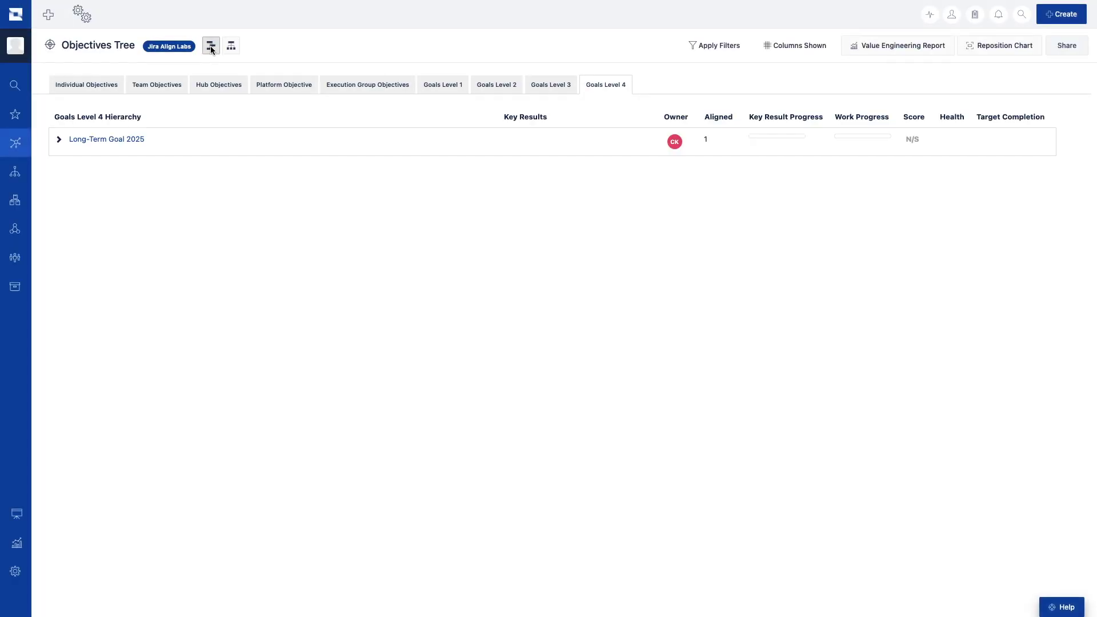
# In Execution Group Objectives, expand the mobile banking market-leader objective and its Android Marketplace child
pyautogui.click(362, 84)
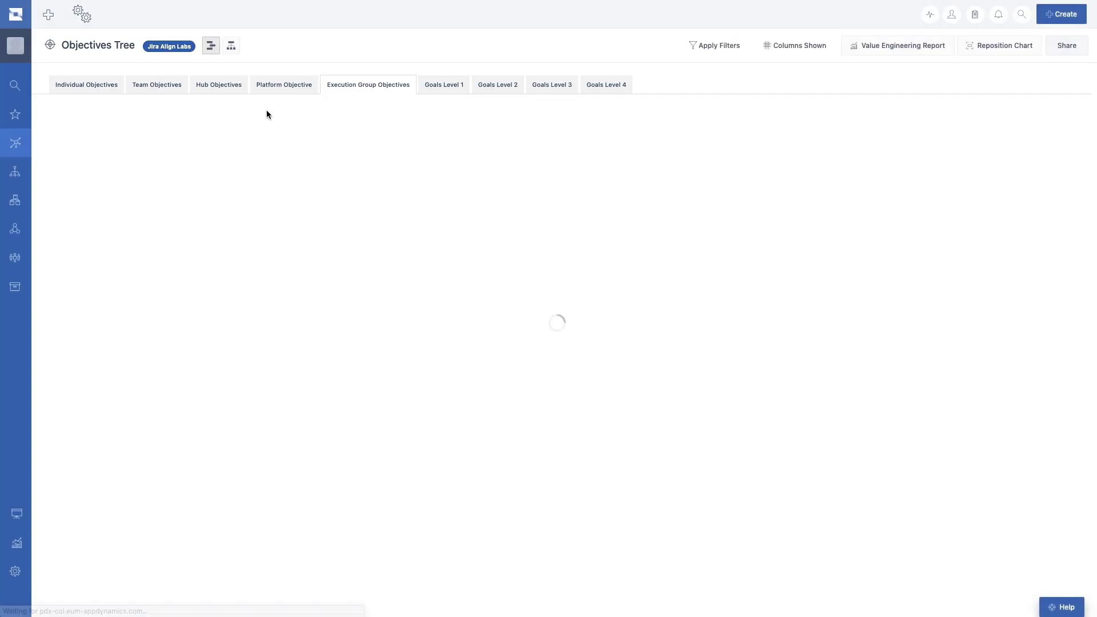
pyautogui.click(58, 175)
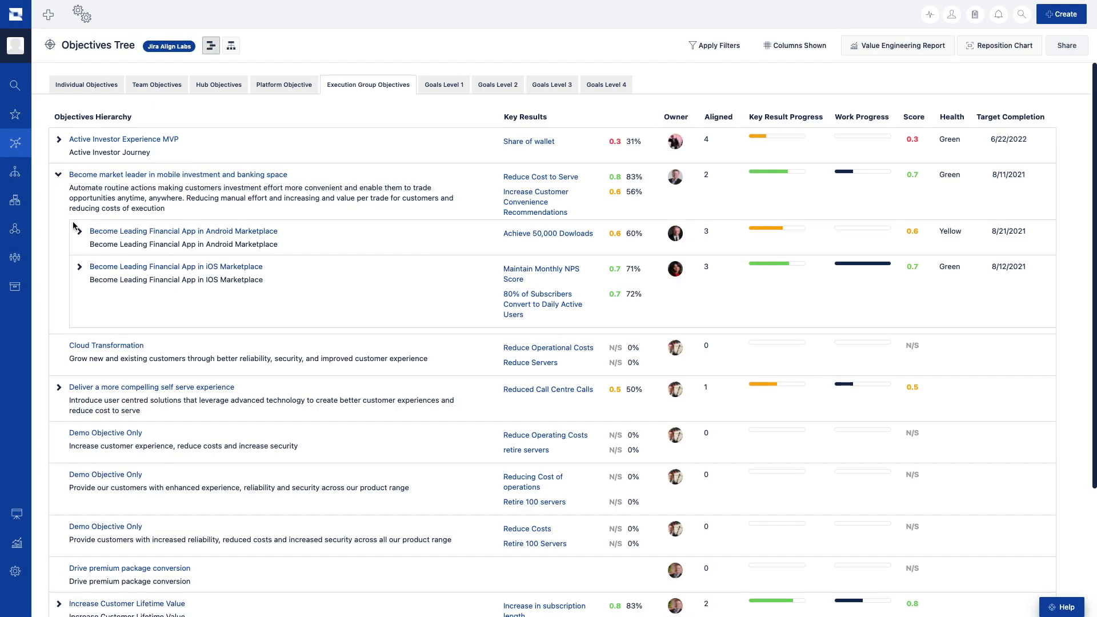
pyautogui.click(78, 231)
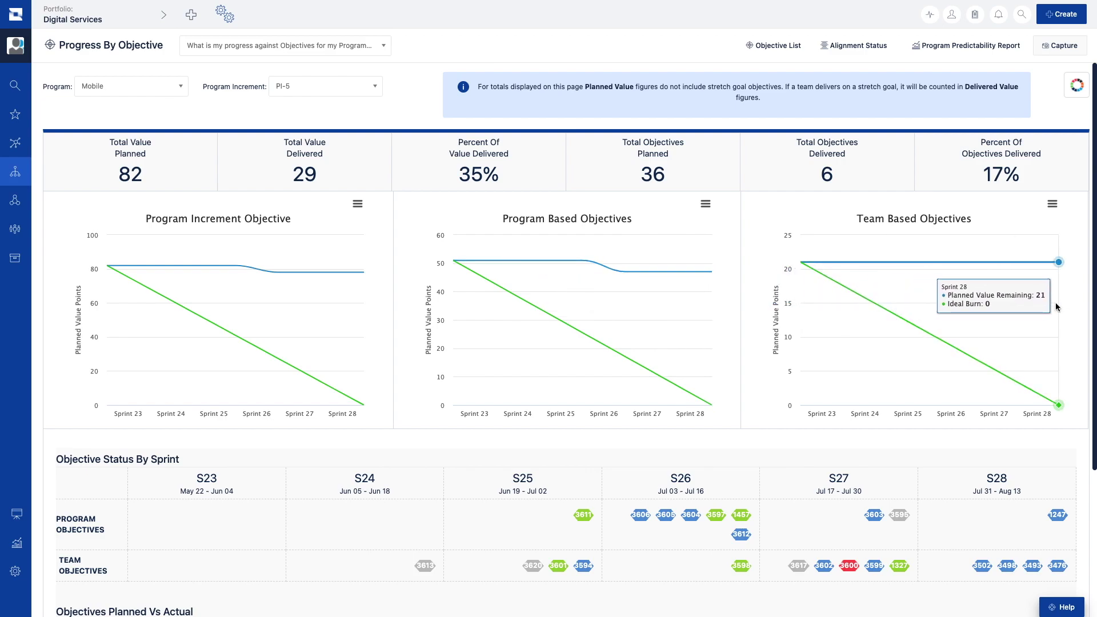
# Expand Program Objectives, then the 3603 Ah Ha Moment and 3605 Execute Order rows
pyautogui.scroll(-1, 1038, 391)
pyautogui.scroll(-4, 1038, 390)
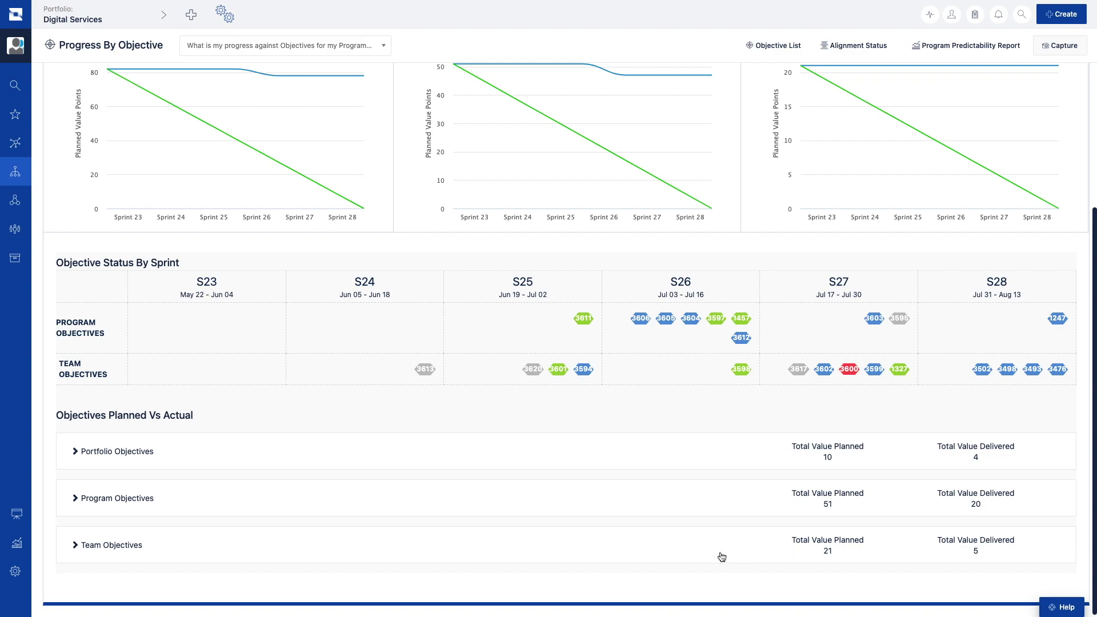
pyautogui.click(73, 501)
pyautogui.scroll(-5, 74, 503)
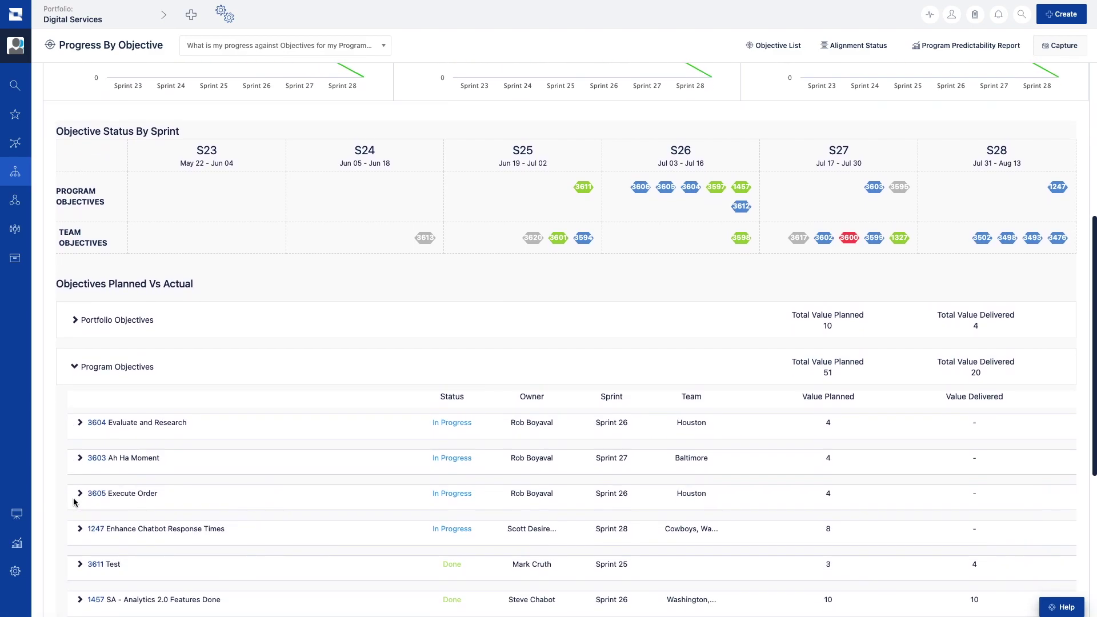
pyautogui.scroll(-2, 79, 502)
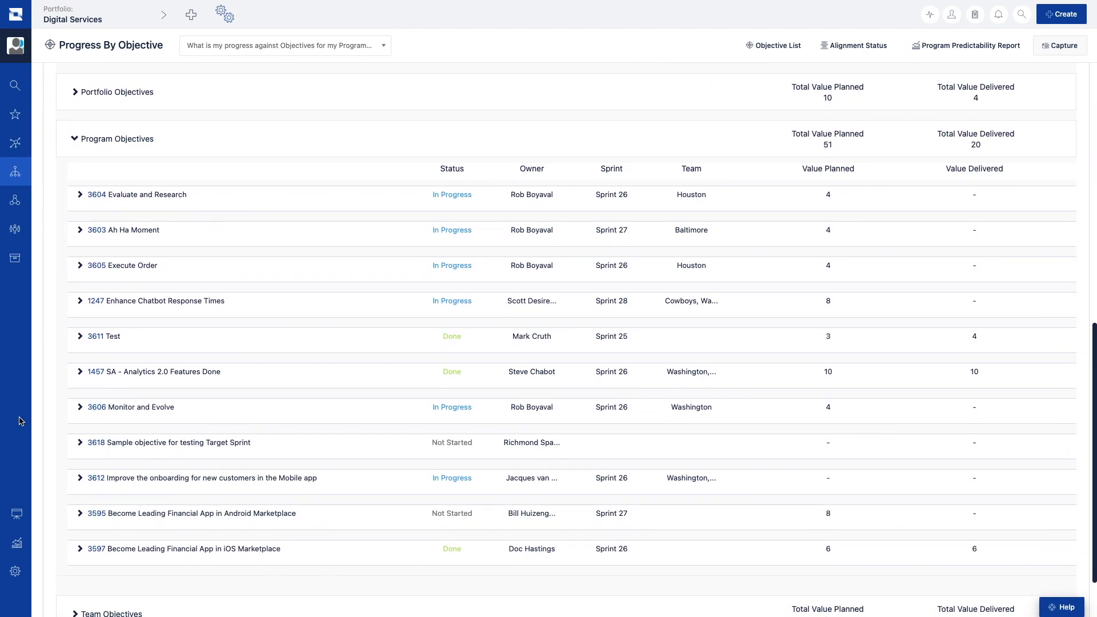
pyautogui.click(80, 231)
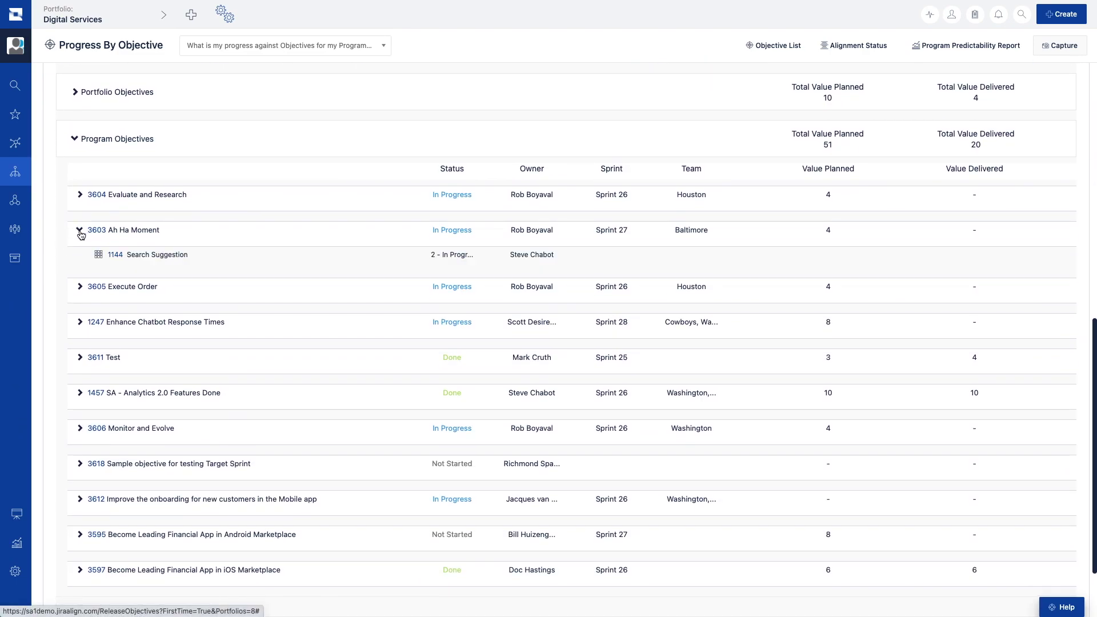
pyautogui.click(80, 287)
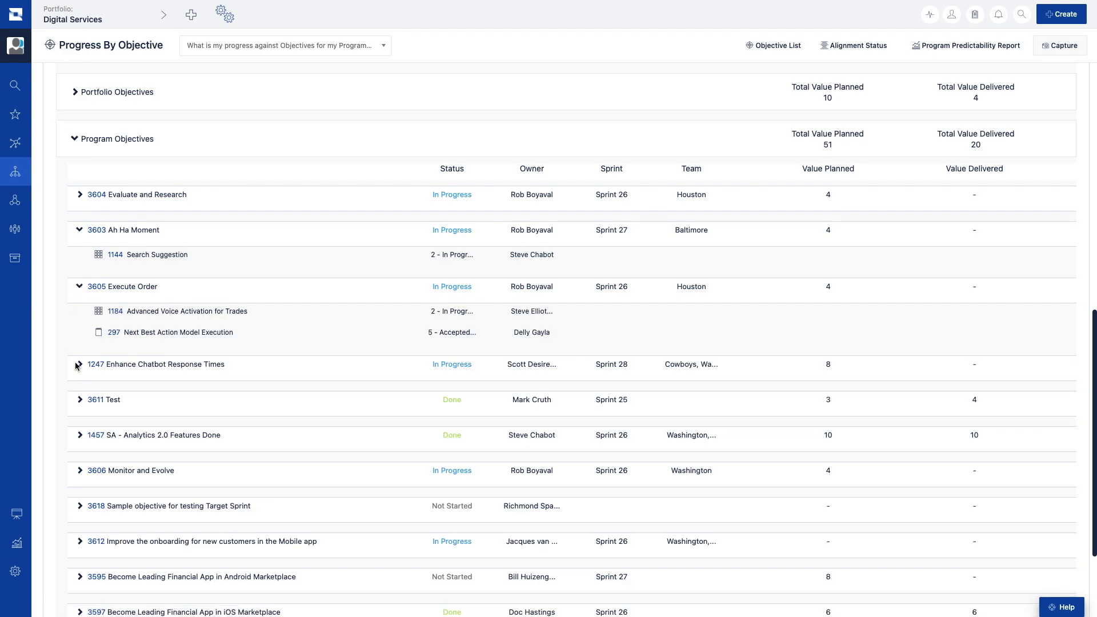